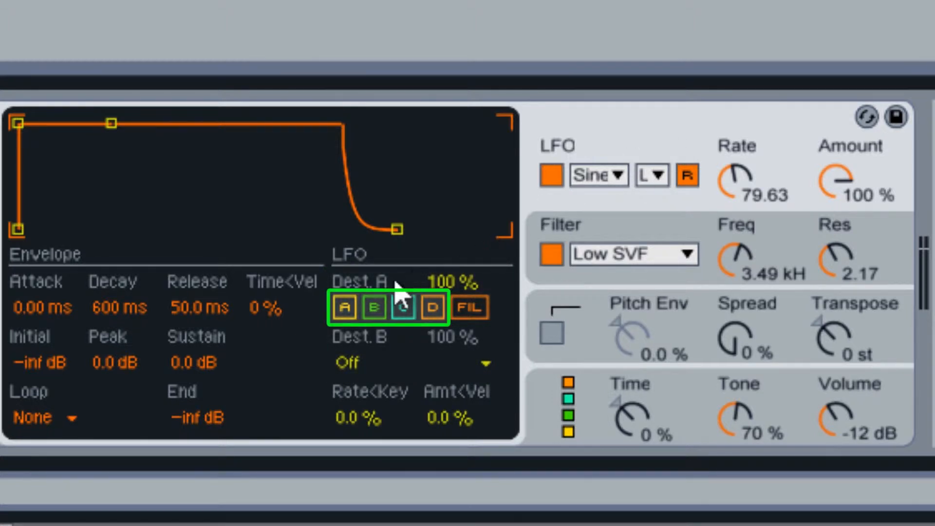
# - Try oscillator A as the LFO's Dest. A target, switch it off again, and route the LFO to the filter instead
pyautogui.click(345, 308)
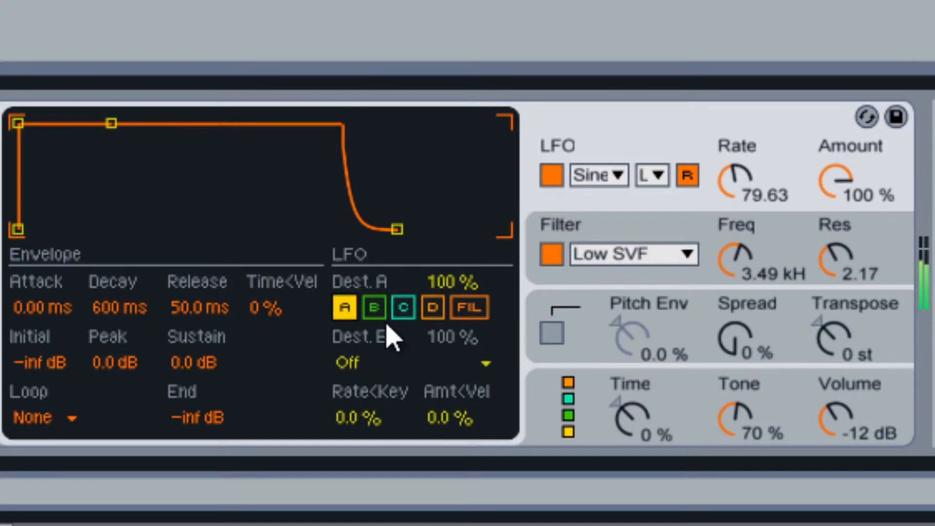
pyautogui.click(346, 312)
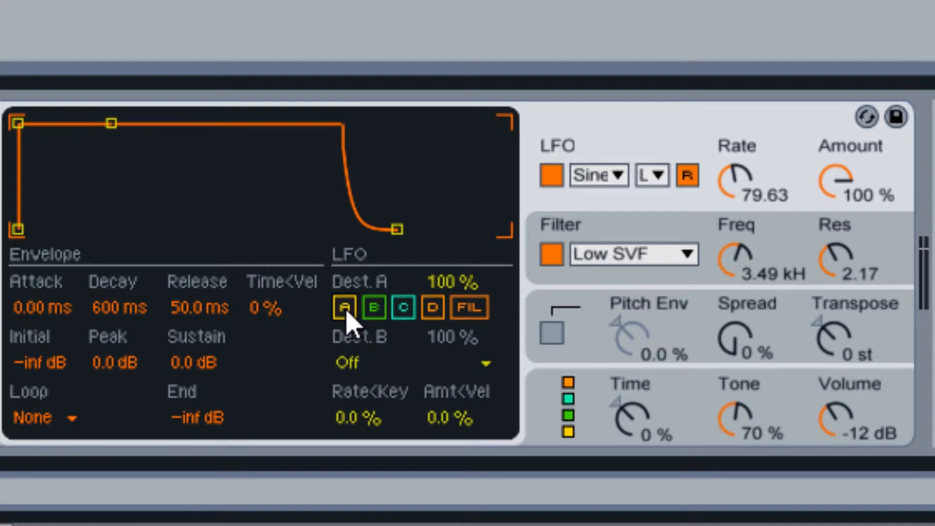
pyautogui.click(477, 314)
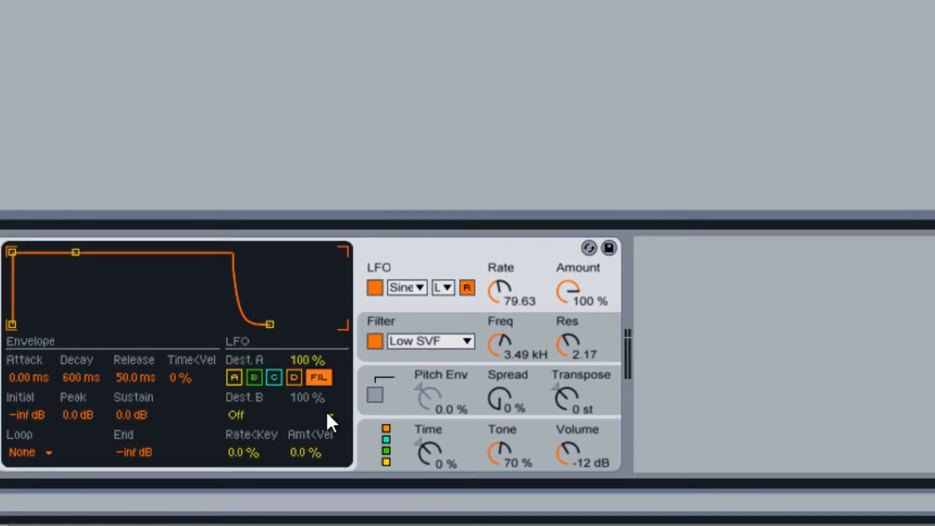
# - Look through the LFO's Dest. B options, Dest. A amount, envelope end level and waveform choices
pyautogui.click(479, 359)
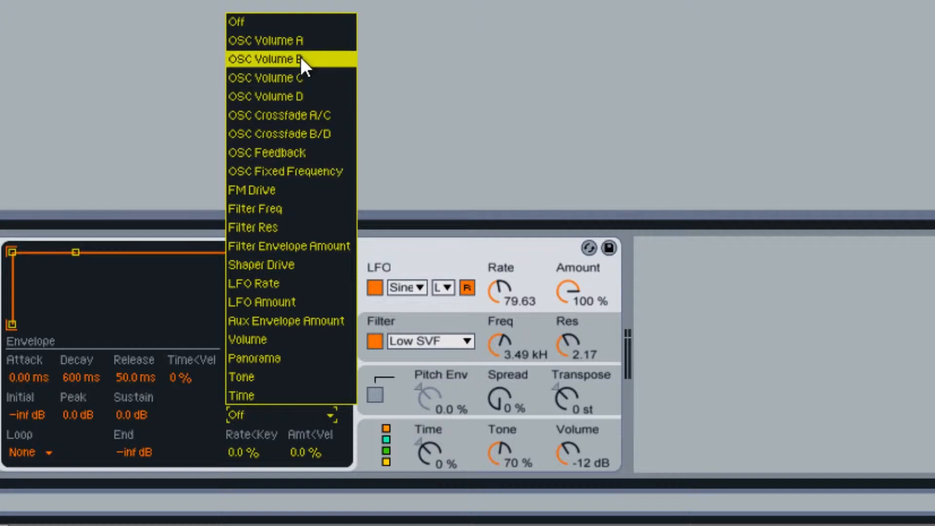
pyautogui.click(309, 414)
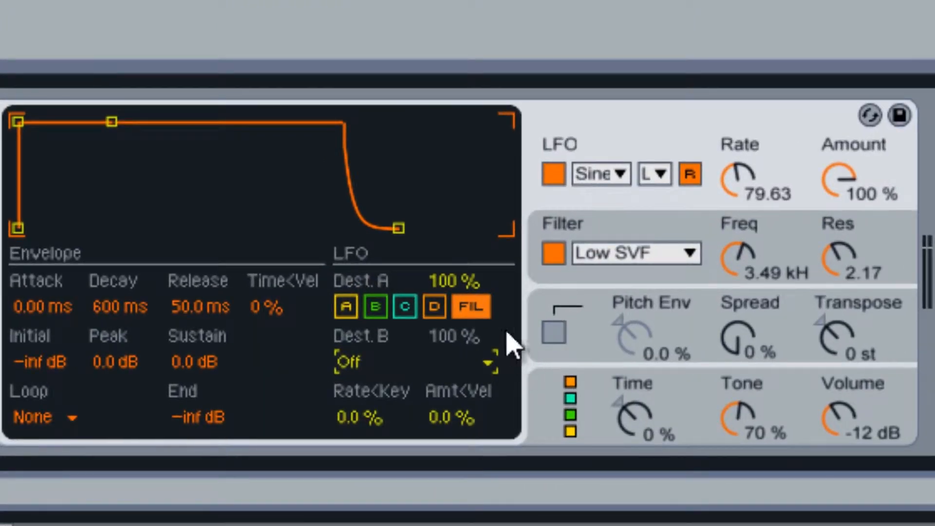
pyautogui.moveTo(452, 292); pyautogui.dragTo(452, 292)
pyautogui.moveTo(198, 426); pyautogui.dragTo(194, 422)
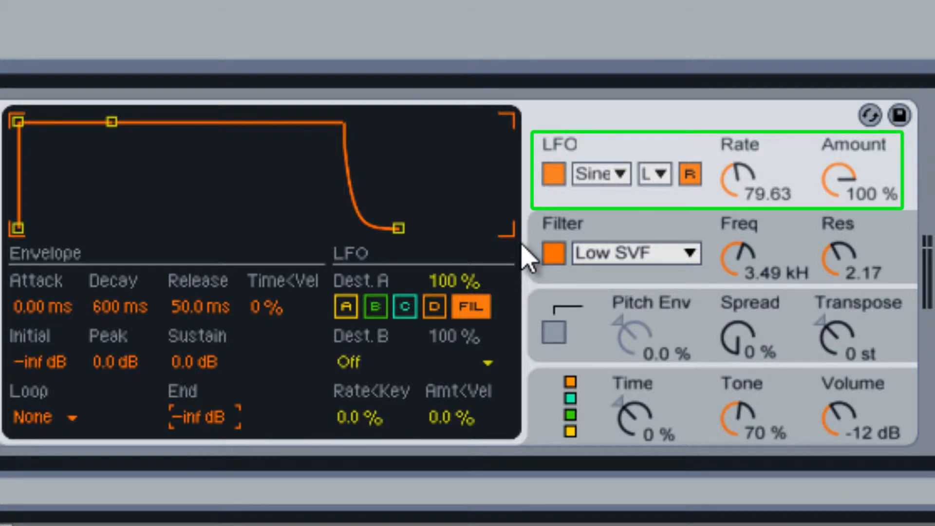
pyautogui.click(604, 174)
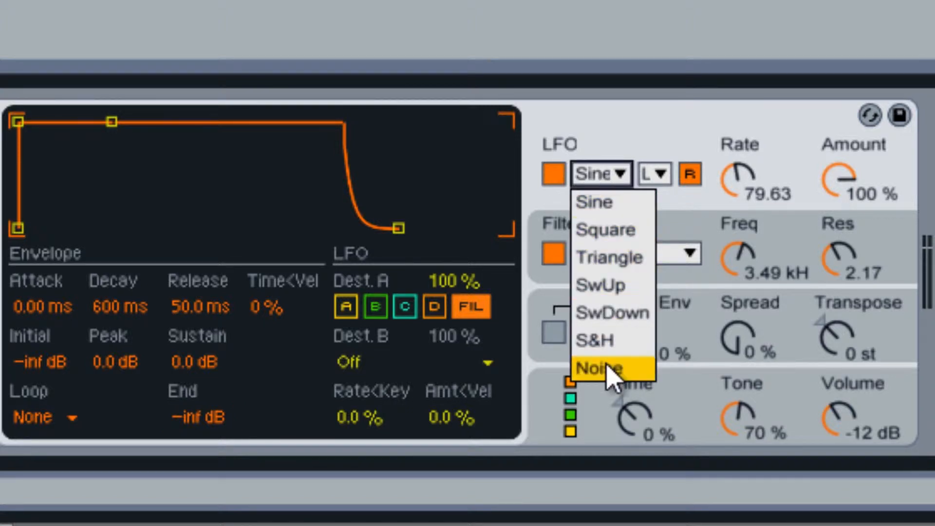
pyautogui.click(617, 175)
# - Choose the Low range for the LFO and raise its rate to 127.00
pyautogui.click(650, 176)
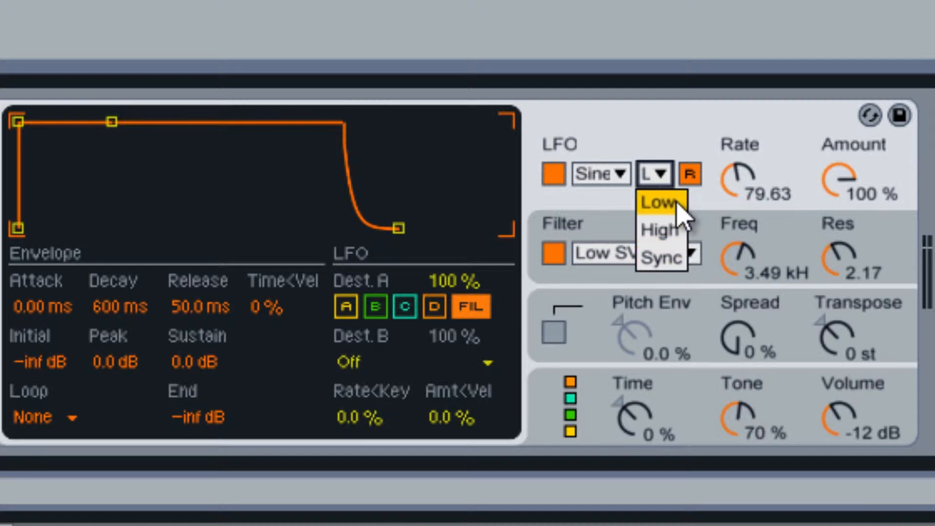
pyautogui.click(678, 204)
pyautogui.moveTo(738, 177); pyautogui.dragTo(738, 146)
# - Switch the LFO range to High and lower its rate to 112.89
pyautogui.click(655, 174)
pyautogui.click(665, 229)
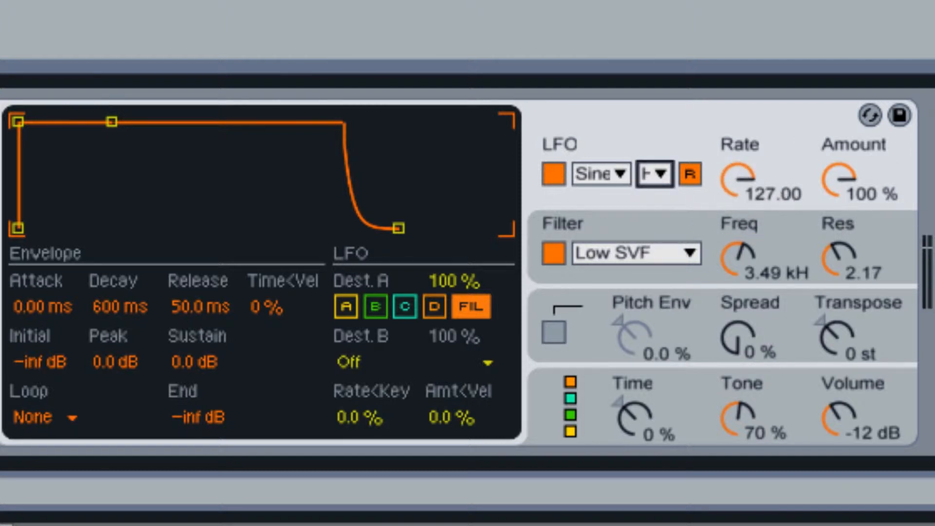
pyautogui.moveTo(738, 180)
pyautogui.mouseDown()
pyautogui.moveTo(737, 146)
pyautogui.moveTo(735, 189)
pyautogui.mouseUp()
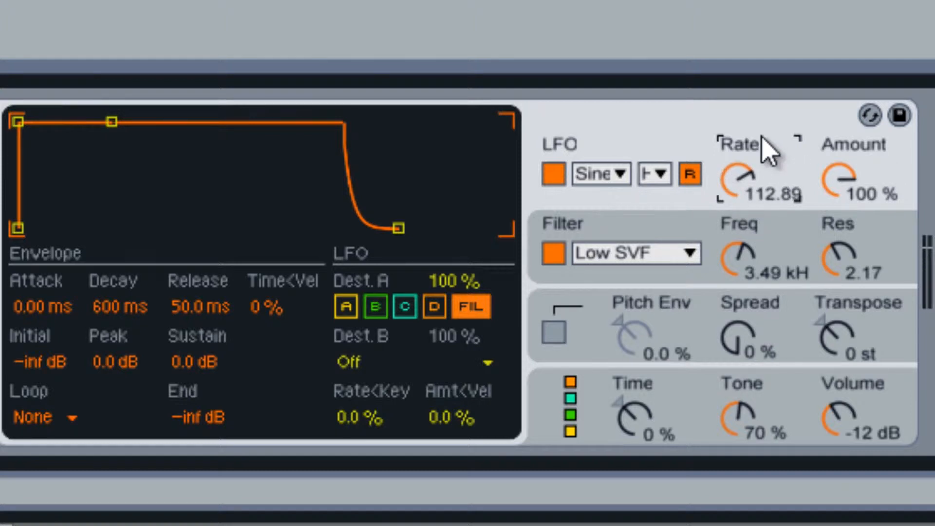
# - Set the LFO range to Sync at a 1/16 rate, with retrigger on and the amount at 100 %
pyautogui.click(659, 174)
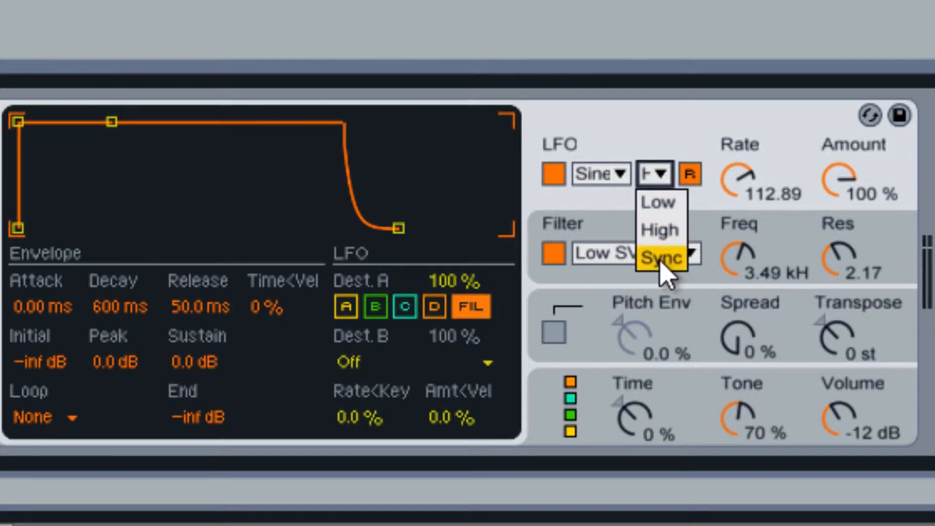
pyautogui.click(682, 266)
pyautogui.moveTo(728, 195)
pyautogui.mouseDown()
pyautogui.moveTo(738, 185)
pyautogui.moveTo(738, 214)
pyautogui.moveTo(738, 203)
pyautogui.mouseUp()
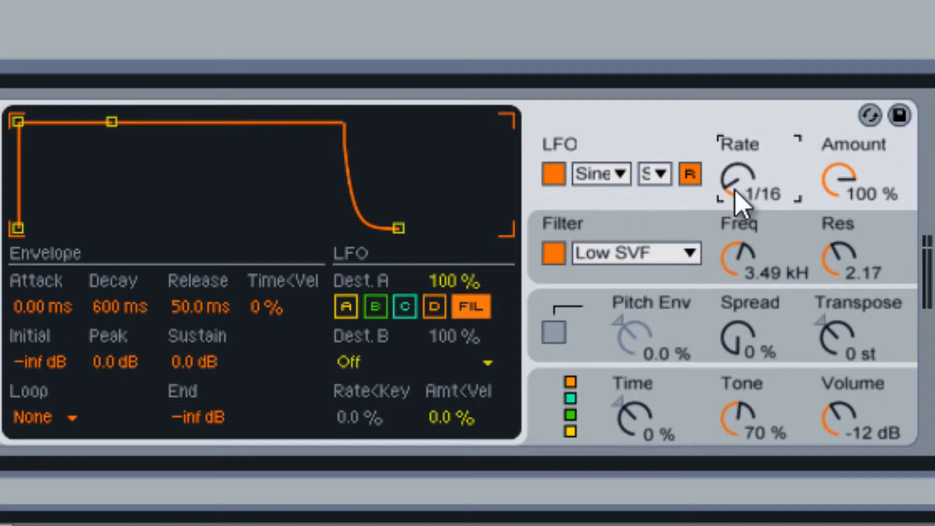
pyautogui.click(689, 176)
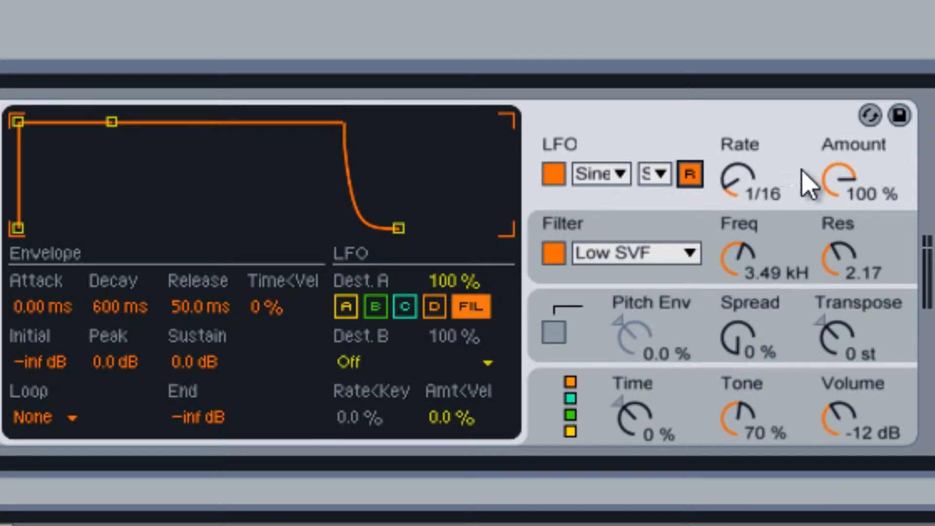
pyautogui.moveTo(843, 184)
pyautogui.mouseDown()
pyautogui.moveTo(843, 258)
pyautogui.moveTo(842, 179)
pyautogui.mouseUp()
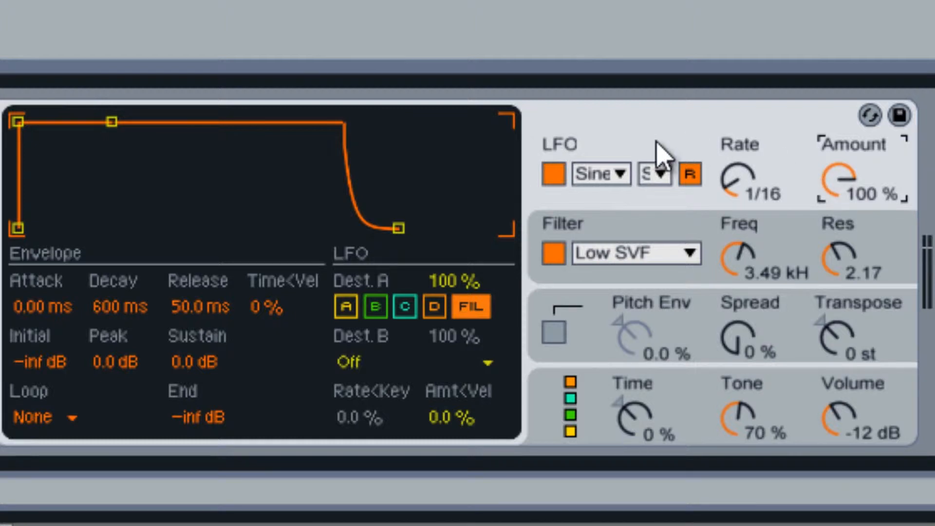
# - Turn off the LFO and display the filter section's response curve
pyautogui.click(556, 180)
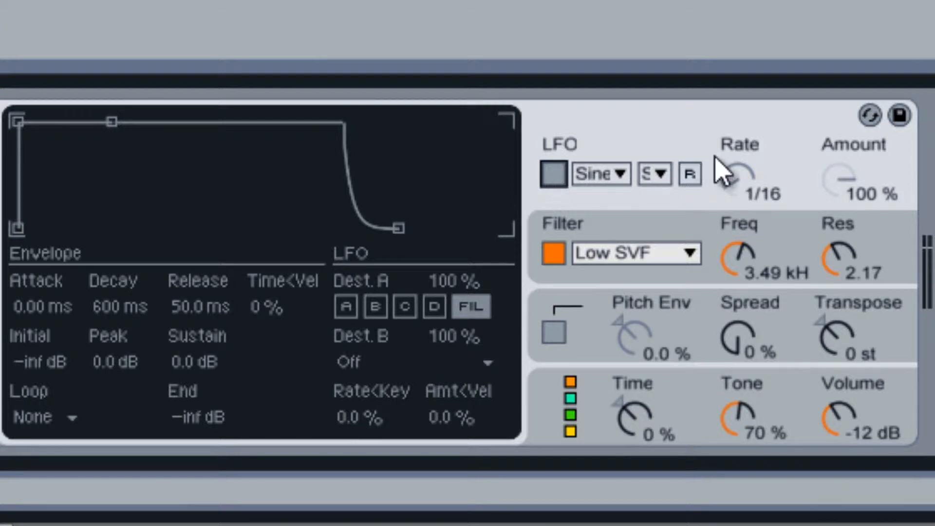
pyautogui.click(669, 241)
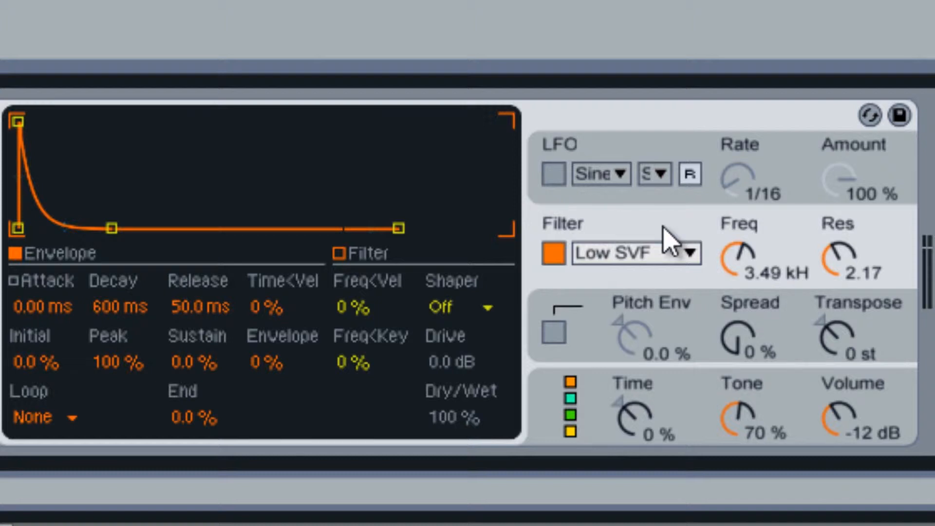
pyautogui.click(340, 258)
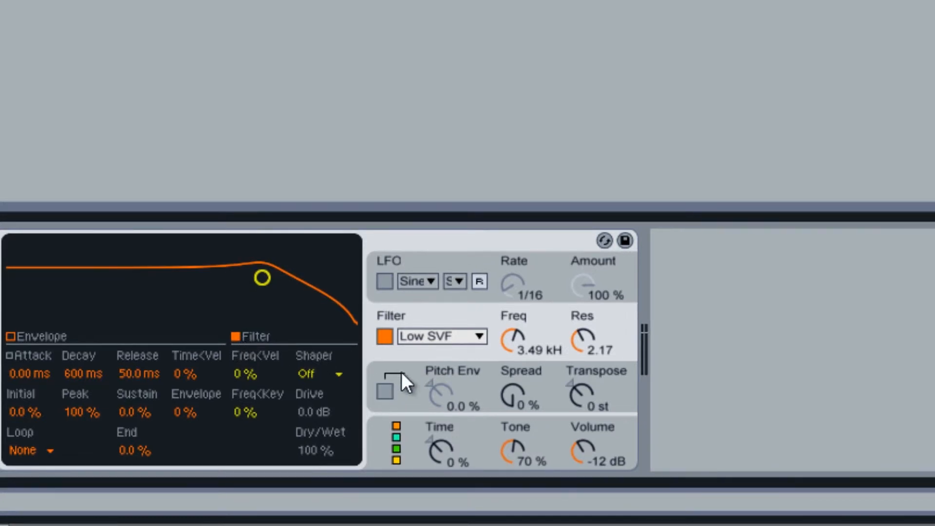
# - Review the filter types, keep Low SVF, and shift the filter to 3.09 kHz with a resonance of 1.48
pyautogui.click(480, 338)
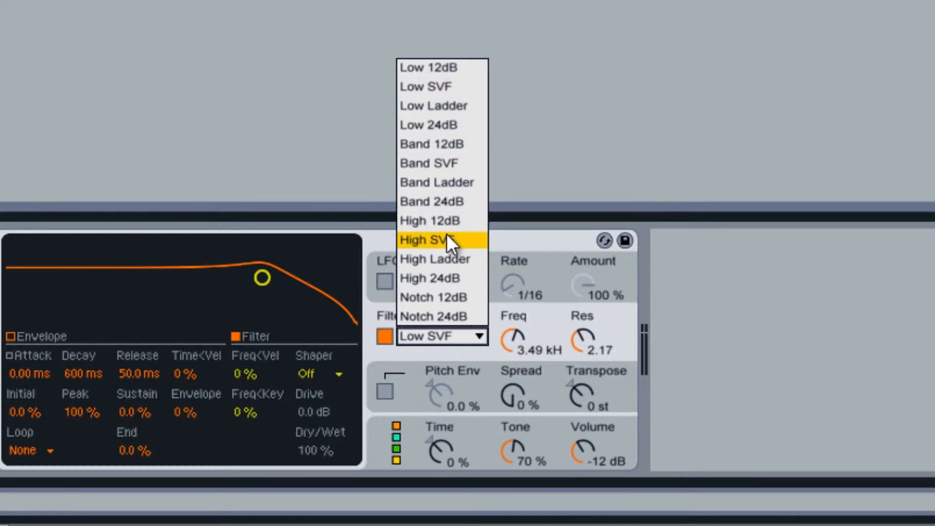
pyautogui.click(432, 337)
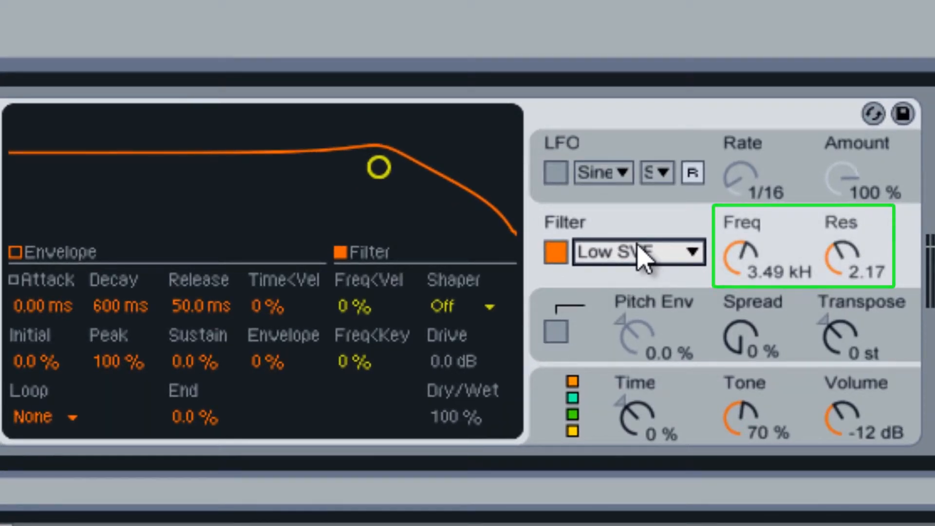
pyautogui.moveTo(385, 173)
pyautogui.mouseDown()
pyautogui.moveTo(275, 147)
pyautogui.moveTo(200, 177)
pyautogui.moveTo(394, 200)
pyautogui.moveTo(382, 125)
pyautogui.moveTo(361, 184)
pyautogui.moveTo(418, 181)
pyautogui.moveTo(371, 180)
pyautogui.mouseUp()
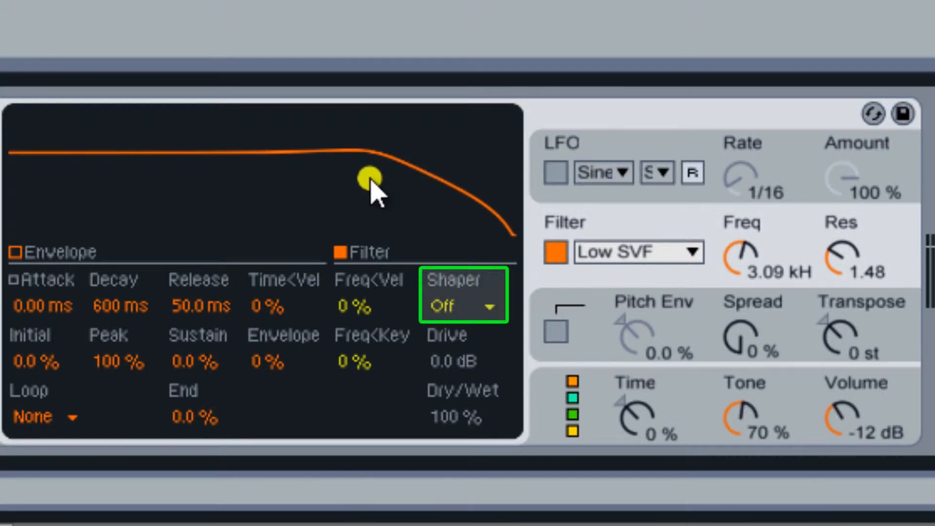
pyautogui.moveTo(371, 180); pyautogui.dragTo(373, 181)
# - Set the filter's shaper to Hard with 12 dB drive and move the filter to 4.15 kHz with a resonance of 1.30
pyautogui.click(485, 305)
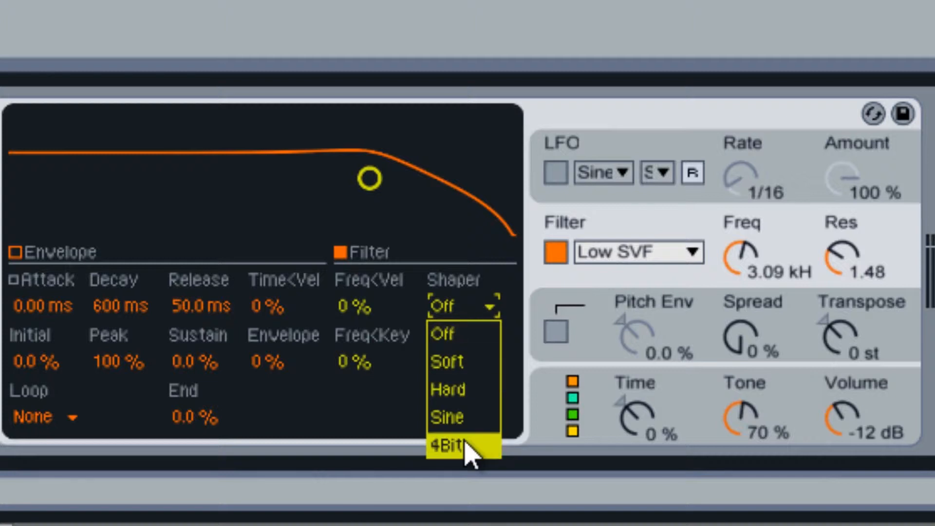
pyautogui.click(462, 390)
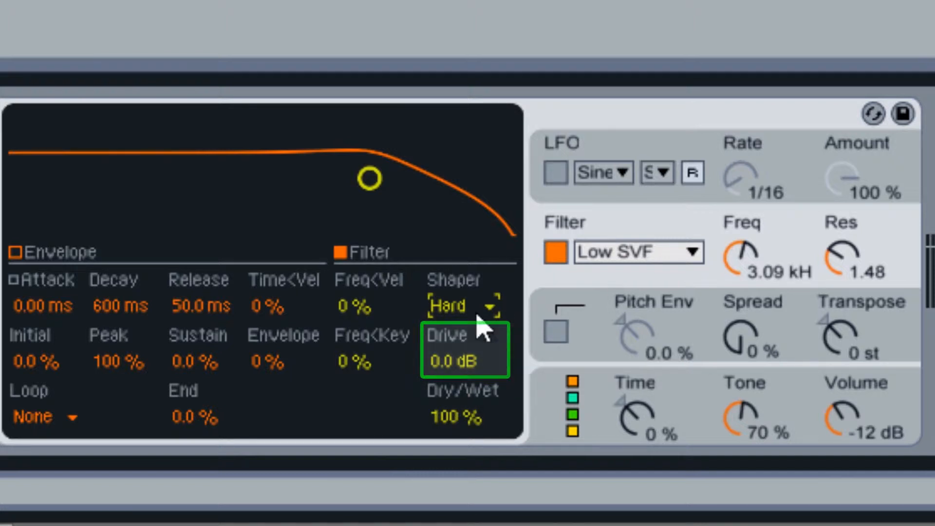
pyautogui.moveTo(363, 191); pyautogui.dragTo(392, 184)
pyautogui.scroll(3, 456, 365)
pyautogui.scroll(5, 456, 365)
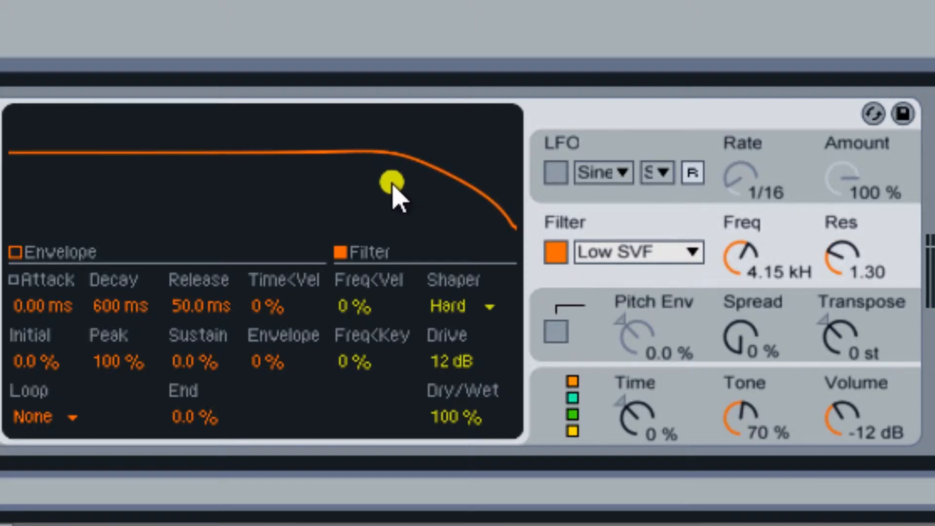
# - Turn off the filter's shaper, and try the filter envelope amount at 100 % before resetting it to 0 %
pyautogui.click(487, 312)
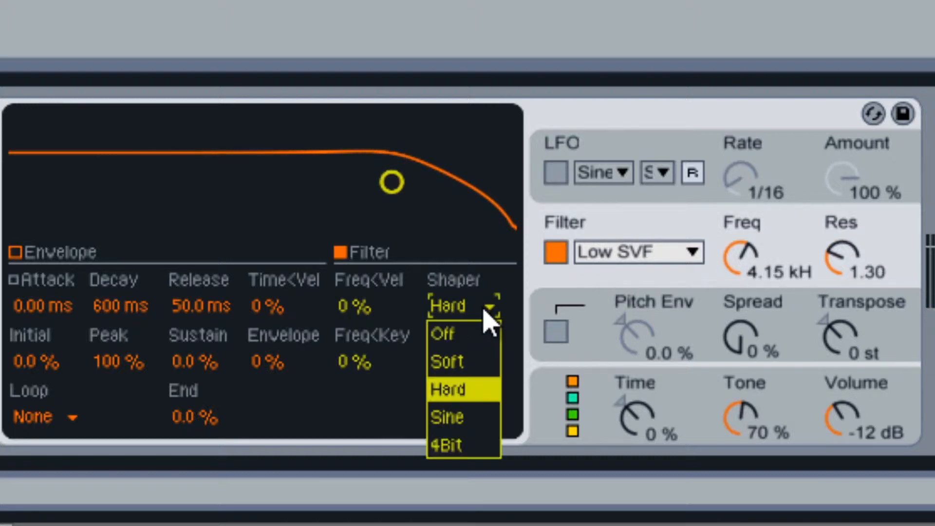
pyautogui.click(473, 334)
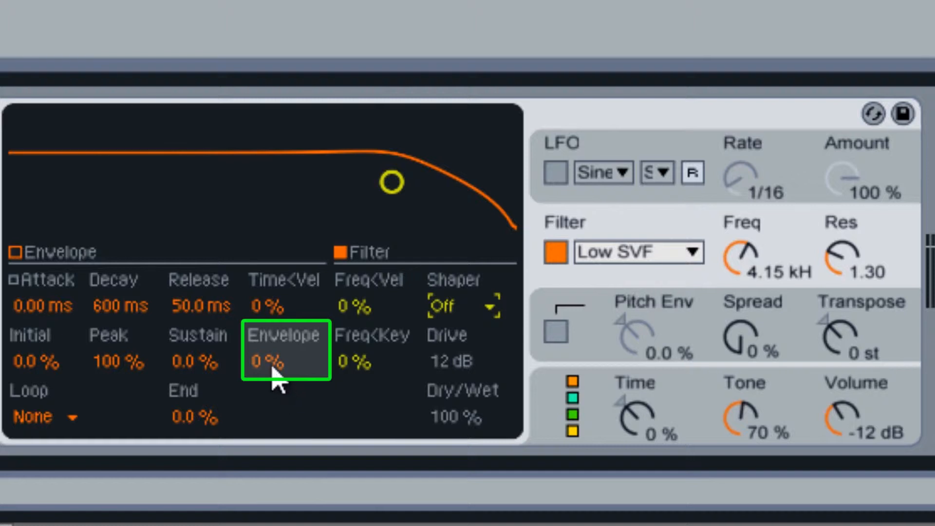
pyautogui.moveTo(277, 382)
pyautogui.mouseDown()
pyautogui.moveTo(278, 372)
pyautogui.moveTo(277, 381)
pyautogui.mouseUp()
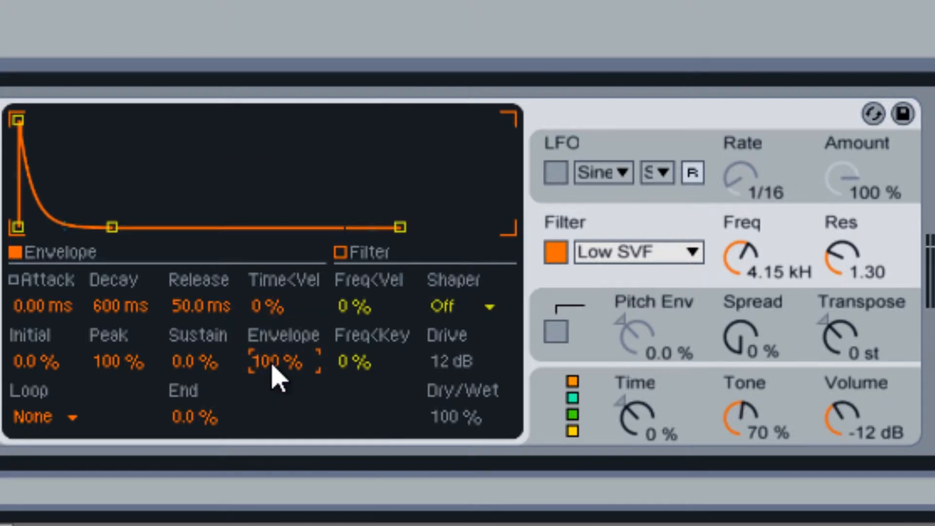
pyautogui.press('Delete')
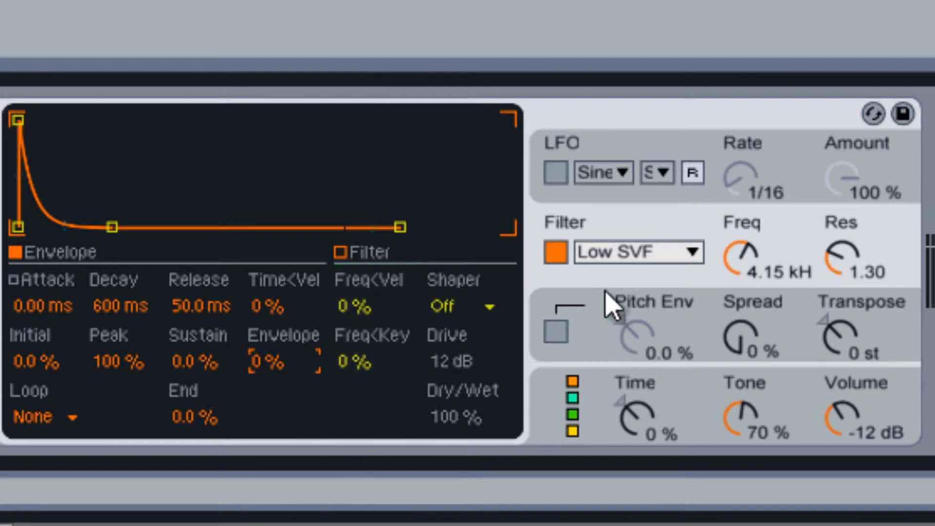
# - Turn off the filter and enable the pitch envelope
pyautogui.click(615, 320)
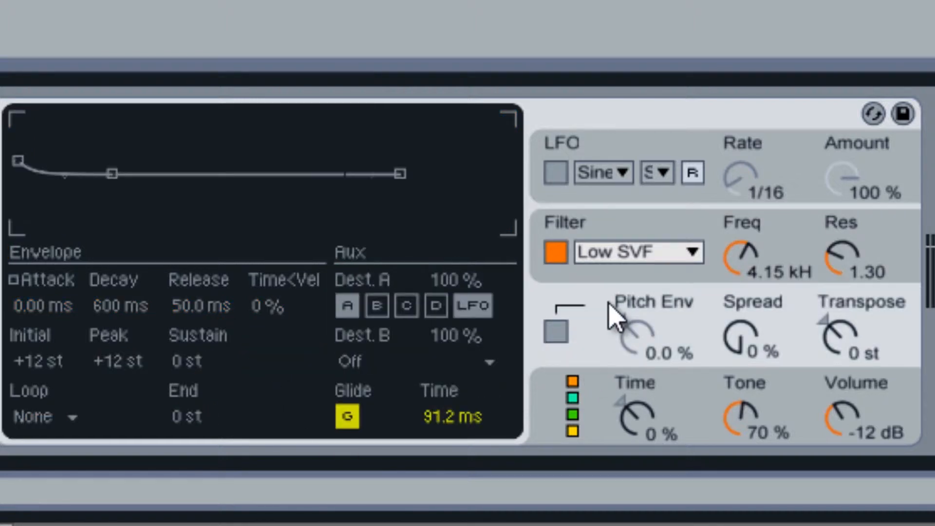
pyautogui.click(557, 255)
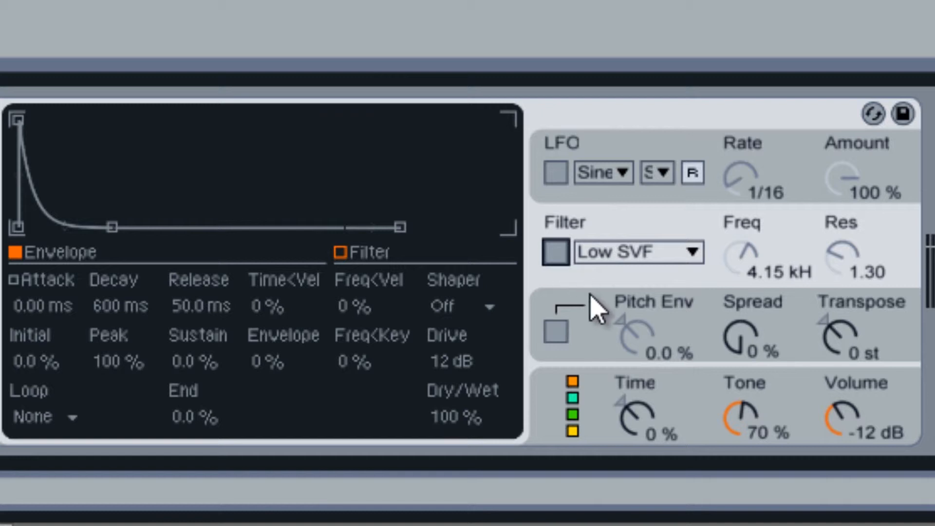
pyautogui.click(595, 305)
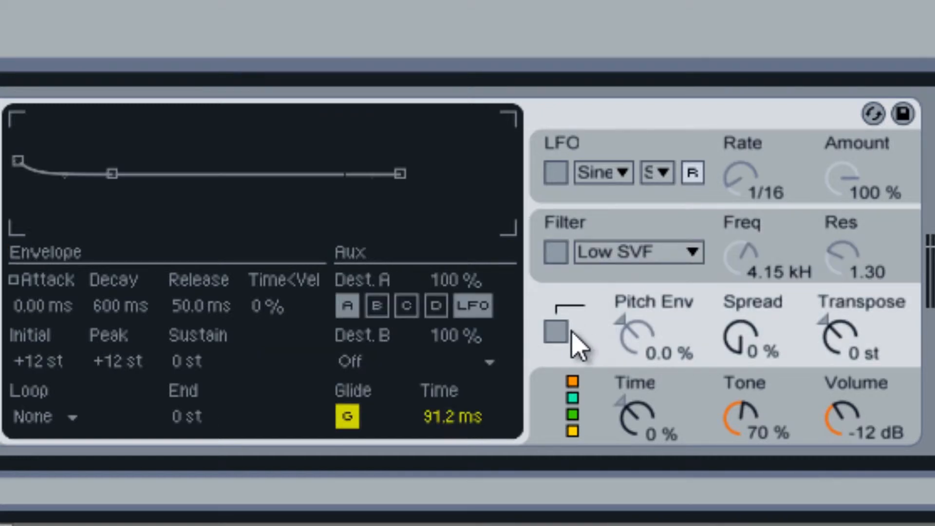
pyautogui.click(556, 334)
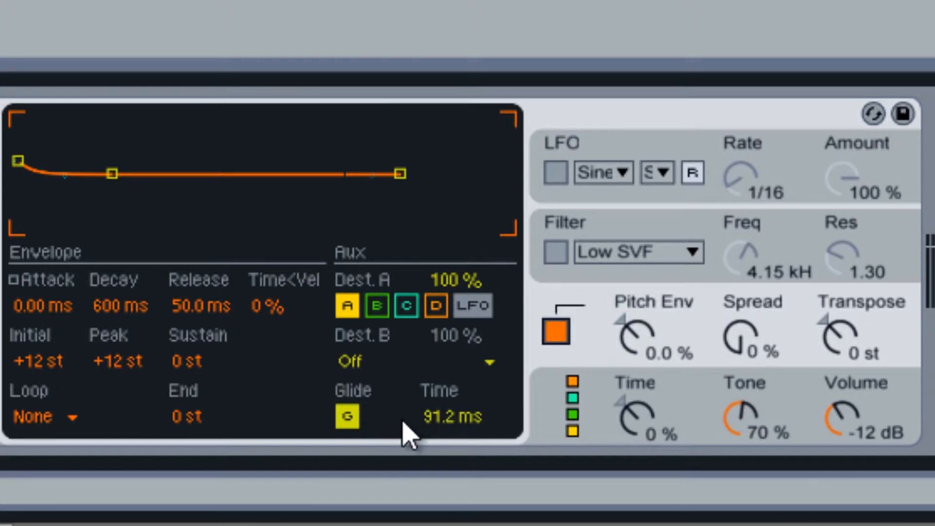
# - Set the glide time to 38.9 ms with Glide on, and try the Pitch Env amount, returning it to 0.0 %
pyautogui.click(343, 415)
pyautogui.click(342, 417)
pyautogui.click(343, 417)
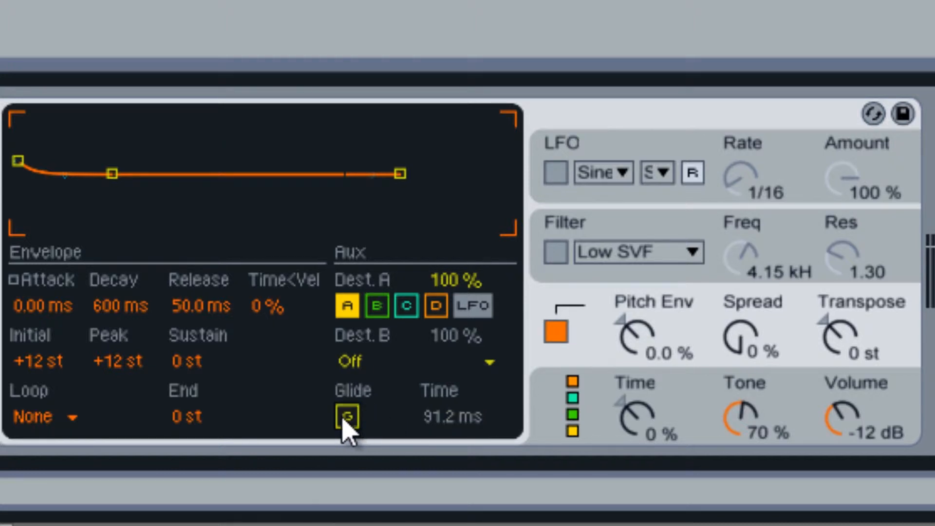
pyautogui.click(343, 417)
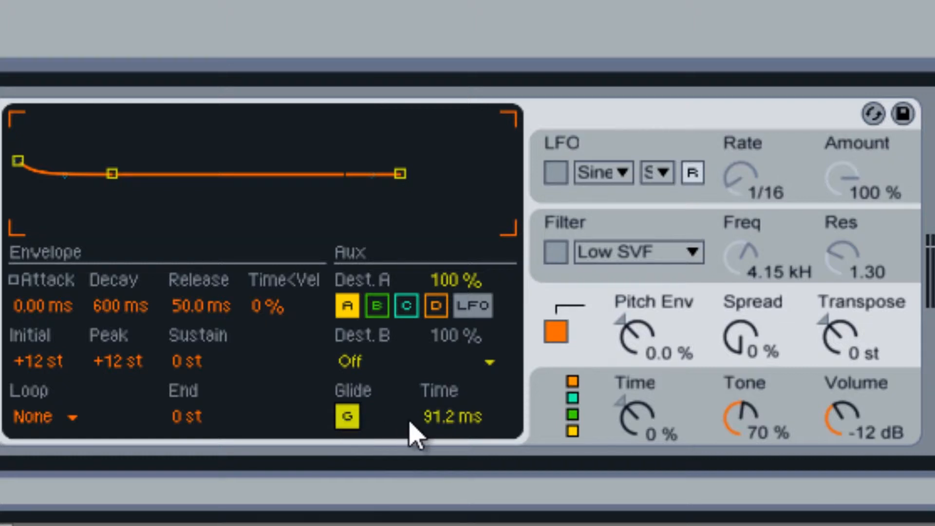
pyautogui.moveTo(444, 419); pyautogui.dragTo(448, 424)
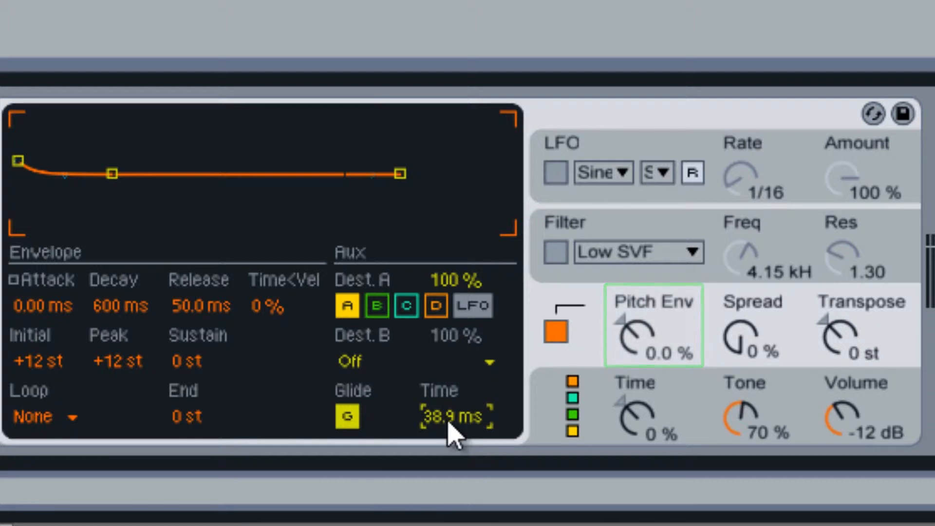
pyautogui.moveTo(643, 332)
pyautogui.mouseDown()
pyautogui.moveTo(642, 234)
pyautogui.moveTo(643, 429)
pyautogui.moveTo(646, 338)
pyautogui.mouseUp()
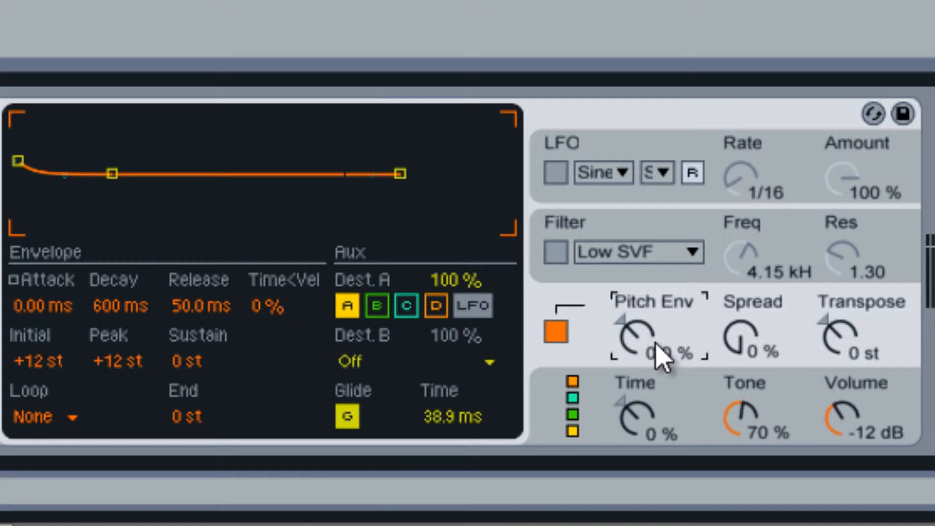
# - Try the oscillator Spread and Transpose amounts, returning them to 0 % and 0 st
pyautogui.click(742, 332)
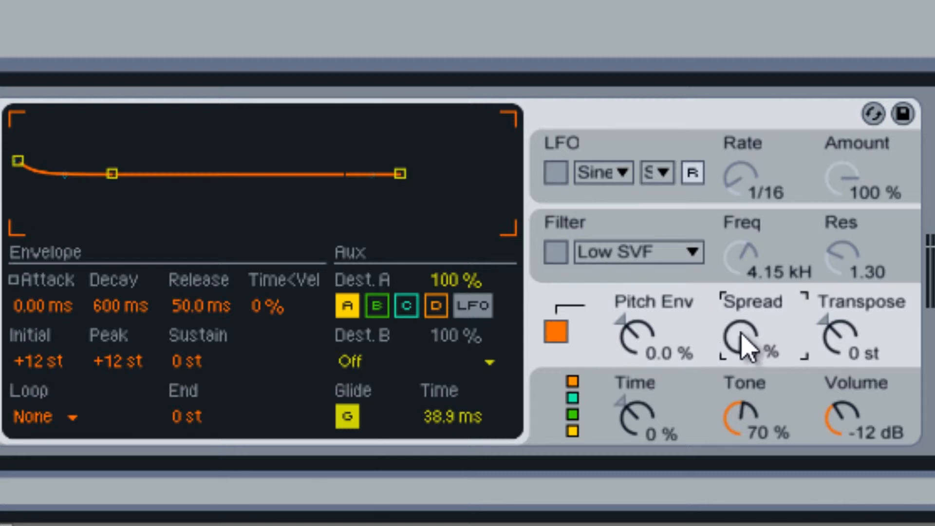
pyautogui.moveTo(741, 334)
pyautogui.mouseDown()
pyautogui.moveTo(742, 283)
pyautogui.moveTo(744, 342)
pyautogui.mouseUp()
pyautogui.moveTo(843, 351)
pyautogui.mouseDown()
pyautogui.moveTo(843, 329)
pyautogui.moveTo(843, 364)
pyautogui.moveTo(843, 356)
pyautogui.mouseUp()
pyautogui.press('Delete')
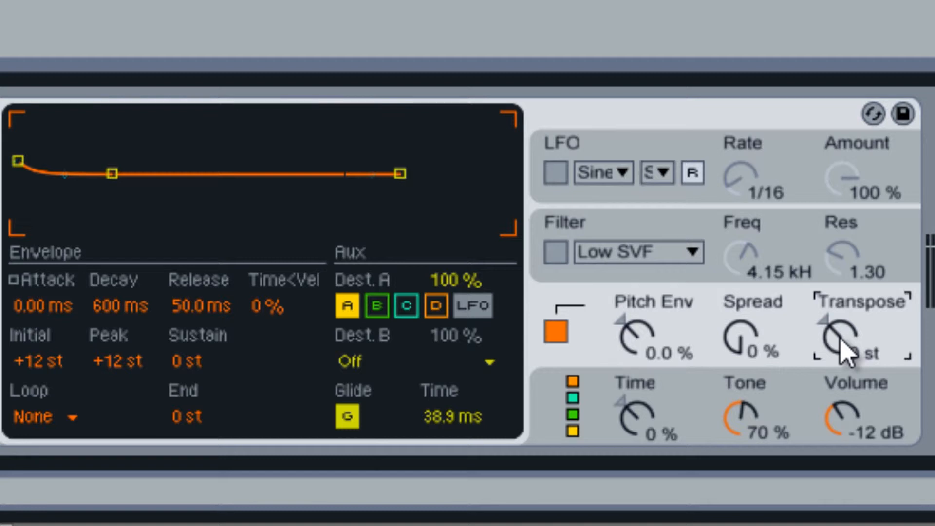
# - Display the global settings and examine the destinations available for Velocity's Connection A and Connection B, leaving both Off
pyautogui.click(553, 419)
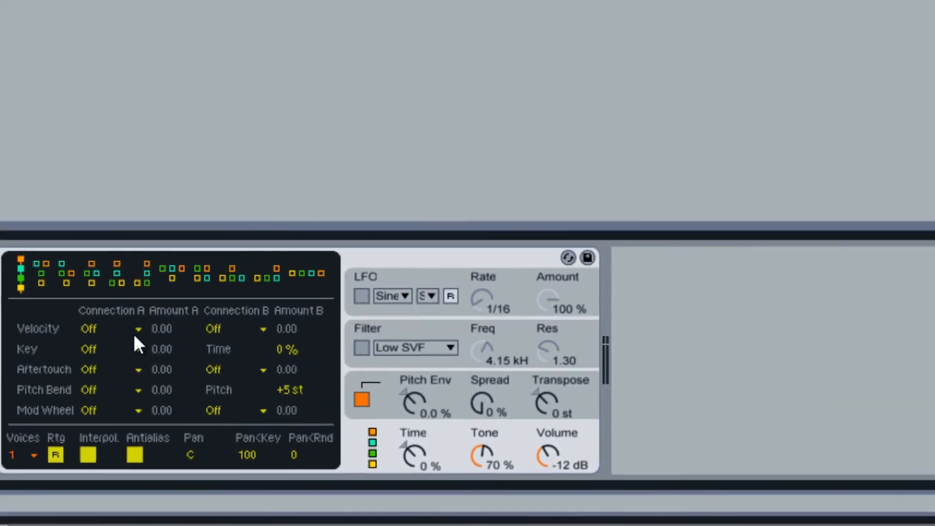
pyautogui.click(204, 214)
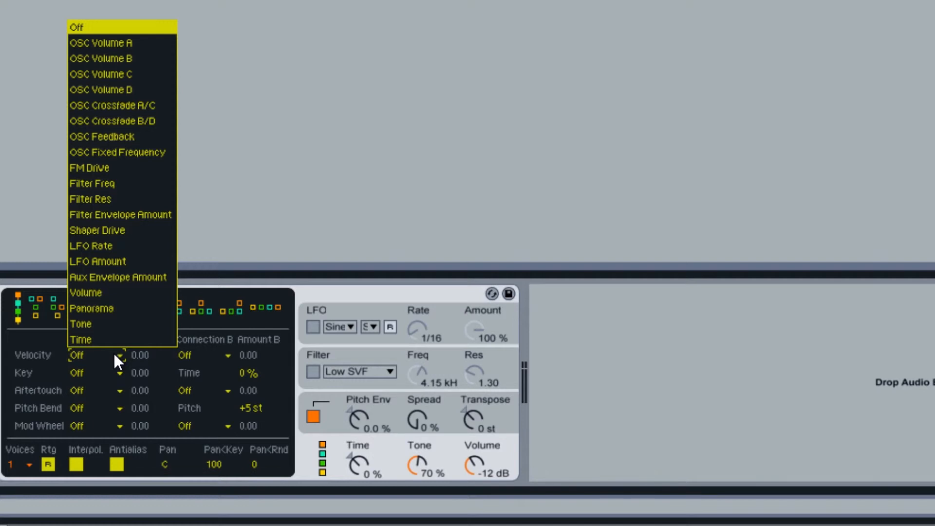
pyautogui.click(113, 351)
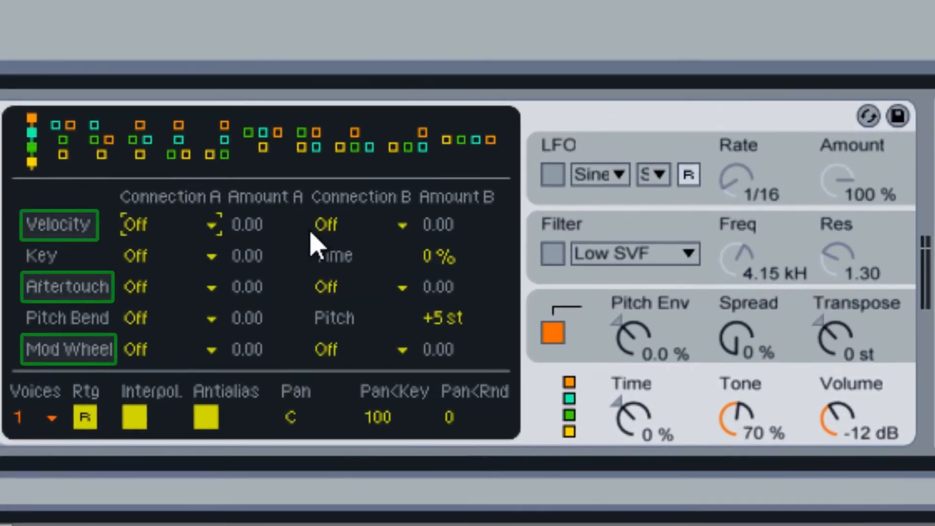
pyautogui.click(368, 228)
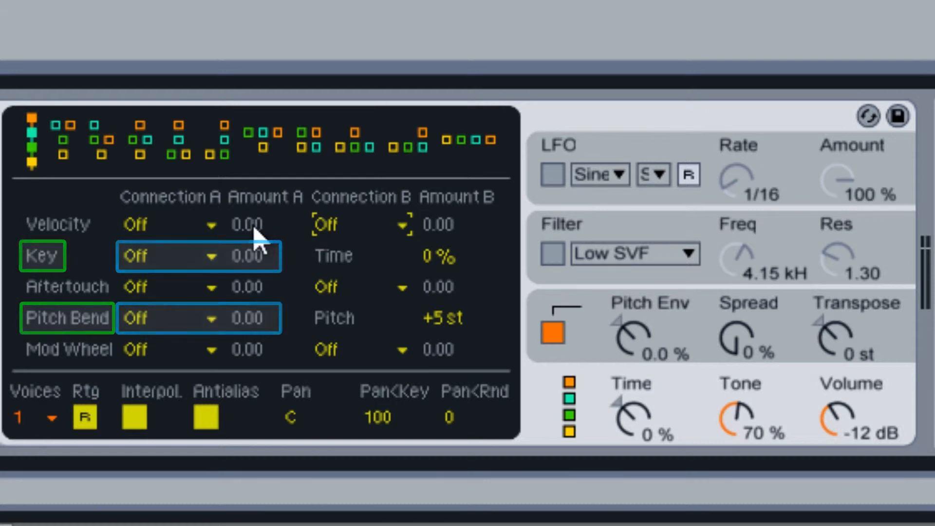
# - Try the Velocity Amount A and the Key-to-Time amount, resetting the Key-to-Time amount to 0 %
pyautogui.moveTo(254, 229); pyautogui.dragTo(254, 229)
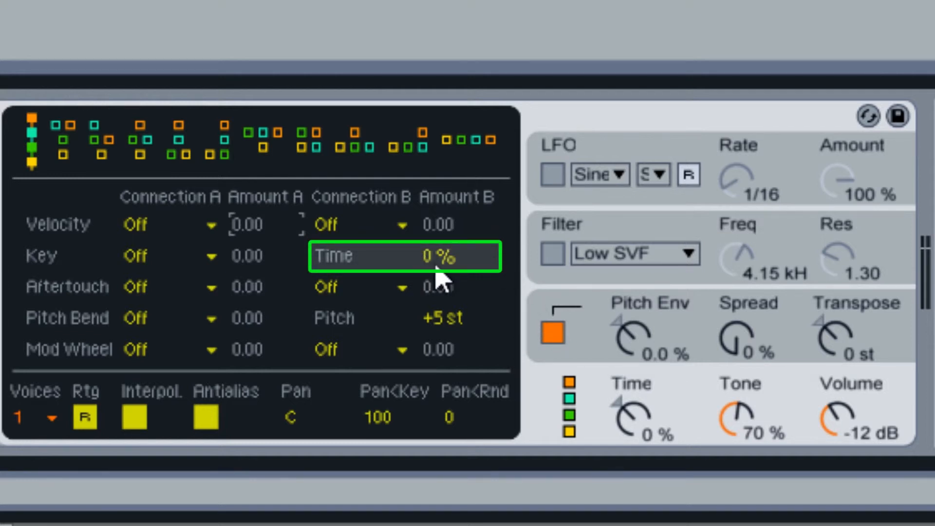
pyautogui.moveTo(437, 271); pyautogui.dragTo(432, 275)
pyautogui.press('Delete')
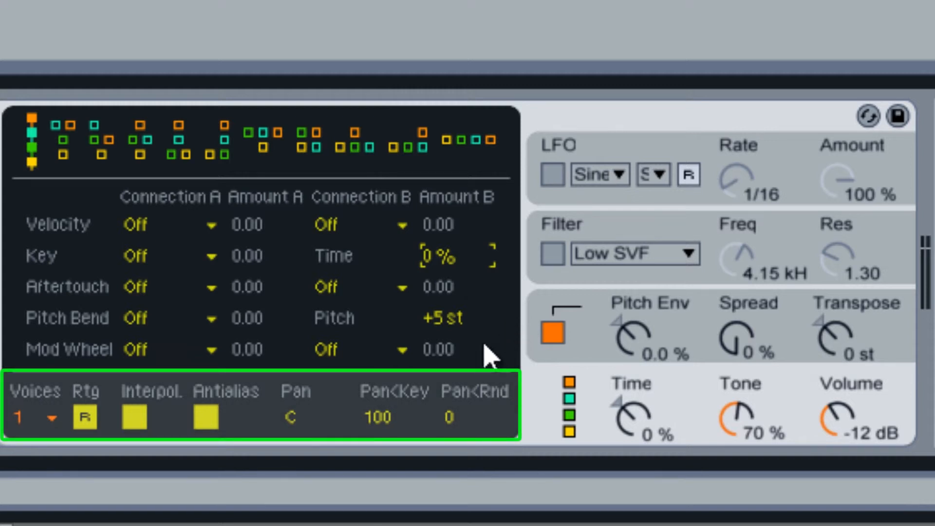
# - Review the available voice counts while keeping 1 voice, and try switching retrigger off and back on
pyautogui.click(51, 419)
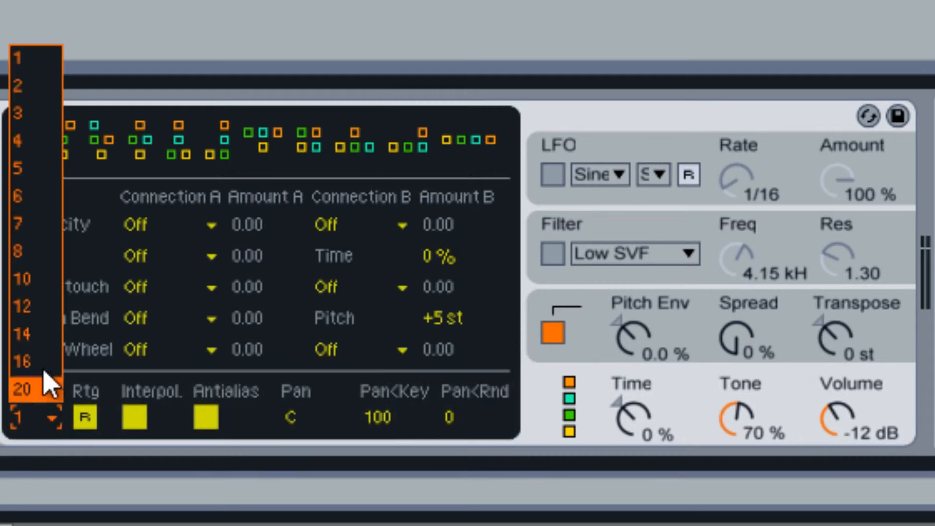
pyautogui.click(35, 63)
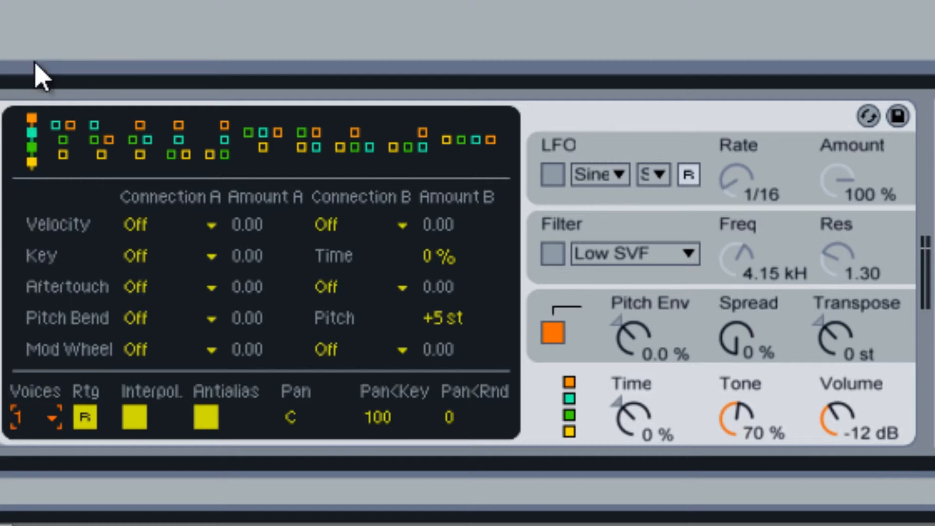
pyautogui.click(90, 419)
pyautogui.click(89, 419)
pyautogui.click(89, 419)
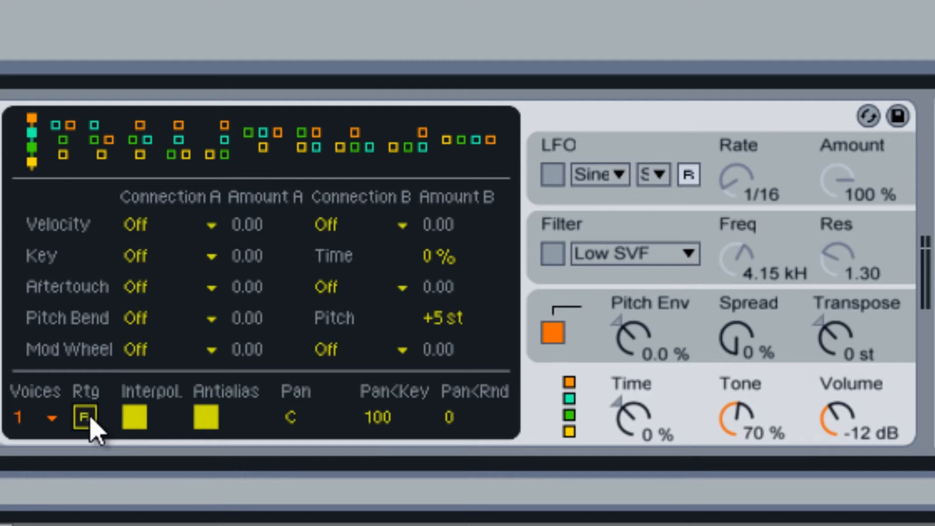
pyautogui.click(90, 419)
# - Try the Pan position and reset it to center, and try the Pan<Key amount, keeping it at 100
pyautogui.moveTo(290, 420); pyautogui.dragTo(290, 420)
pyautogui.press('Delete')
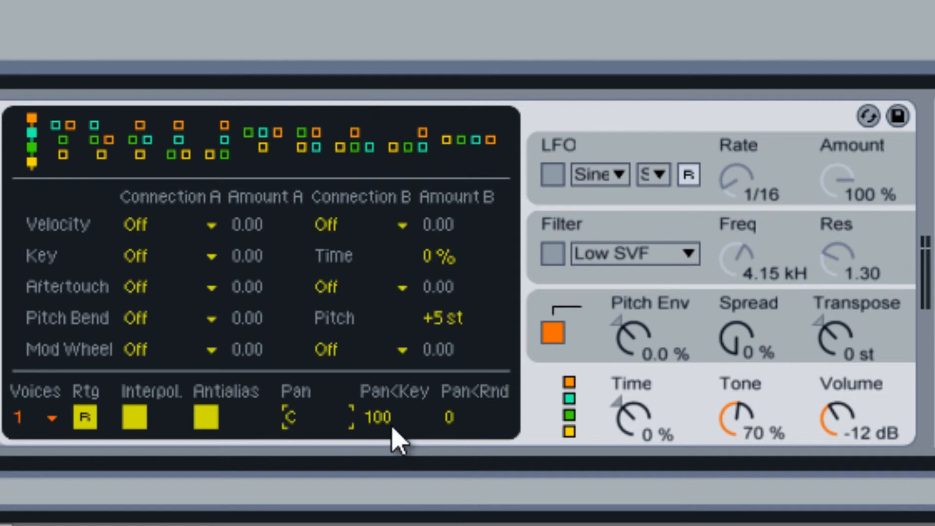
pyautogui.moveTo(383, 424); pyautogui.dragTo(382, 423)
# - Try random panning by adjusting the Pan<Rnd amount, including a value of 4
pyautogui.click(458, 421)
pyautogui.write('12')
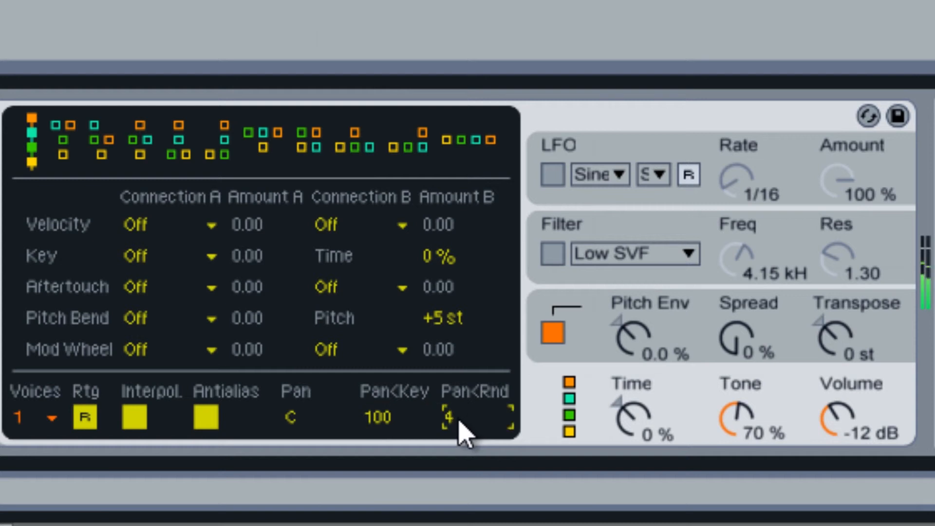
pyautogui.moveTo(458, 417); pyautogui.dragTo(460, 423)
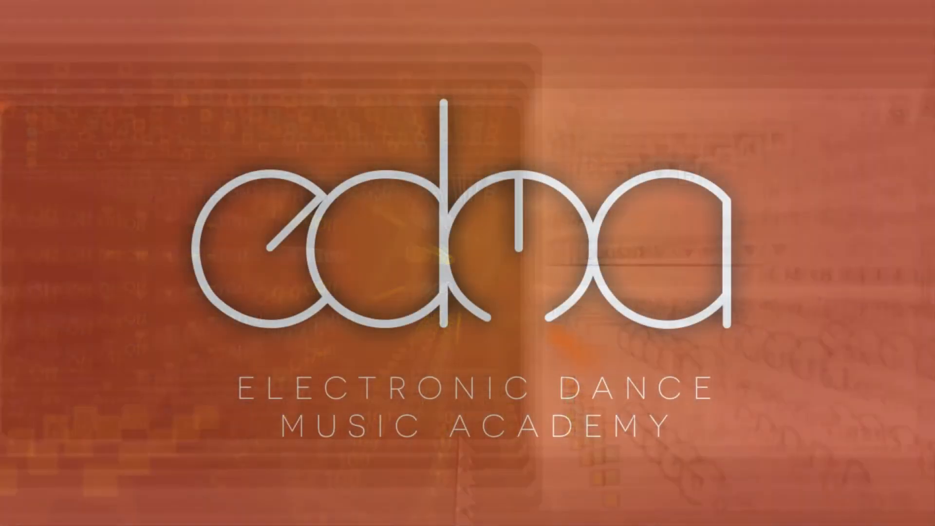